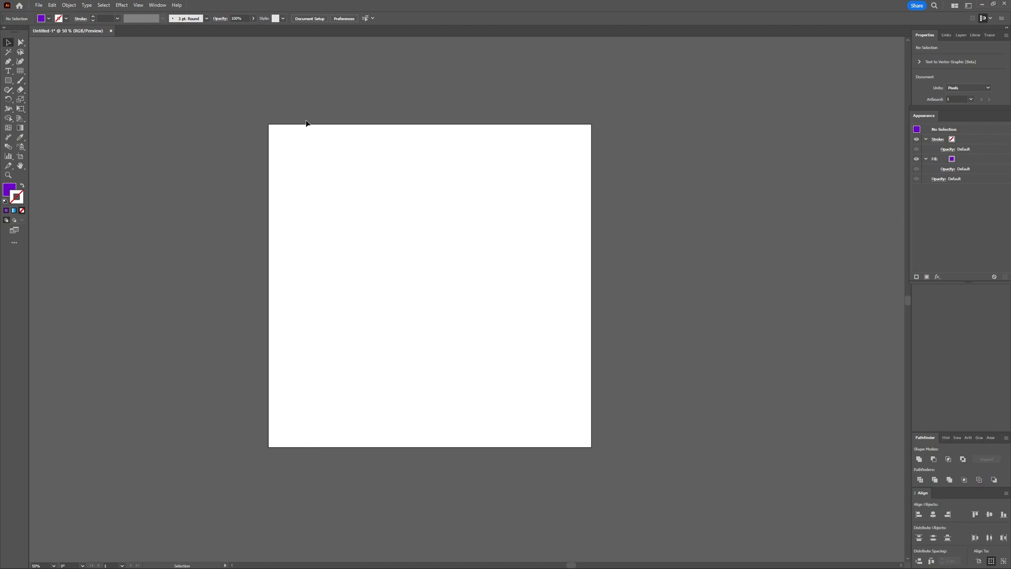
# Step: Show the grid over the artboard and canvas via View > Show Grid
pyautogui.click(138, 5)
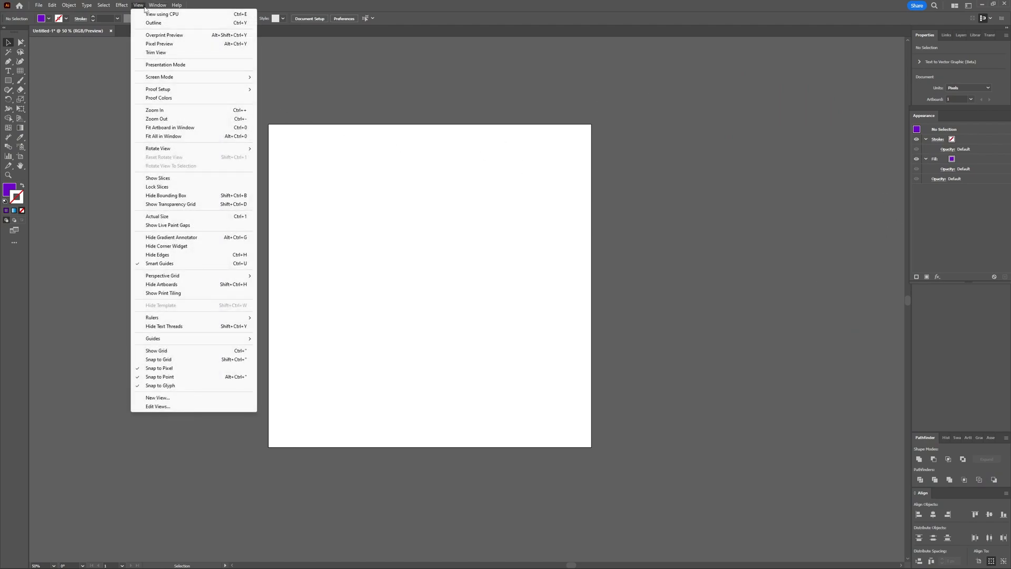
pyautogui.click(166, 352)
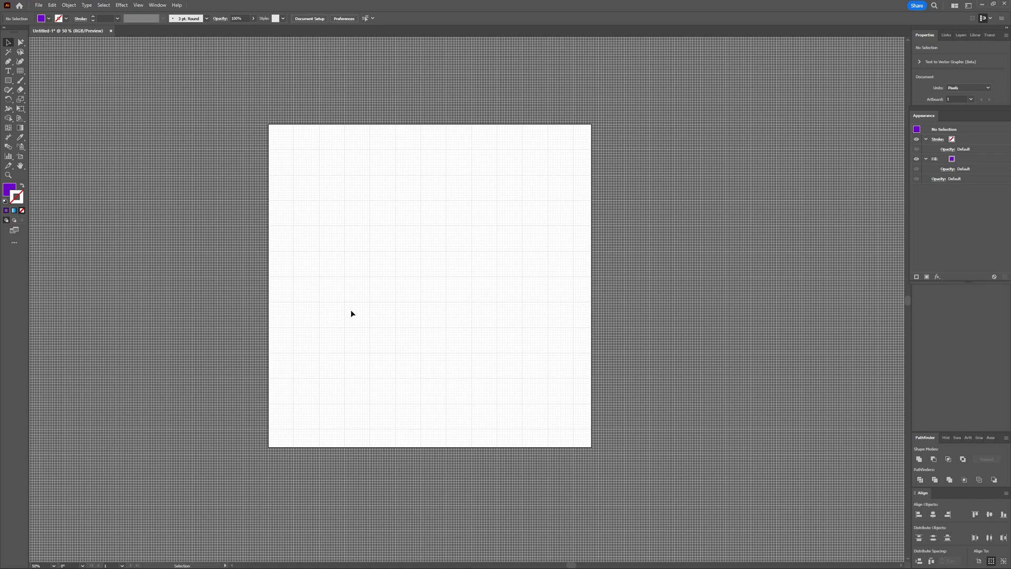
# Step: Bring up the Guides & Grid page of the Preferences
pyautogui.click(52, 7)
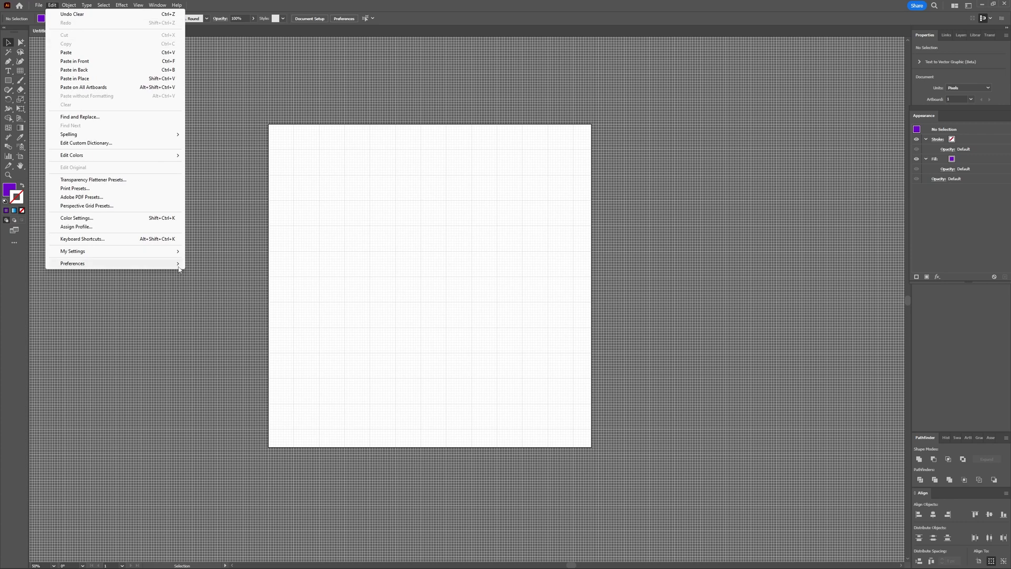
pyautogui.moveTo(73, 264)
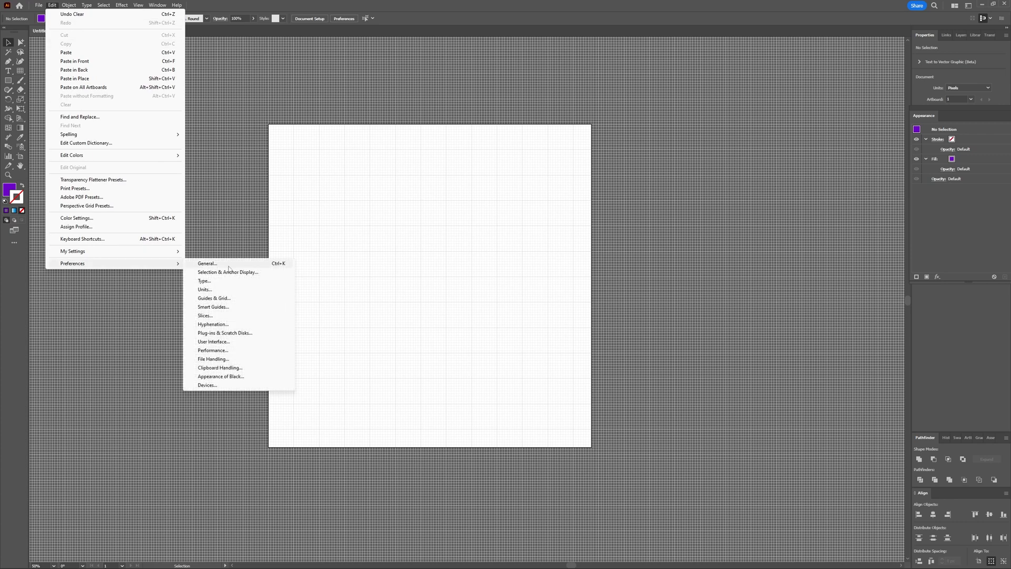
pyautogui.click(207, 263)
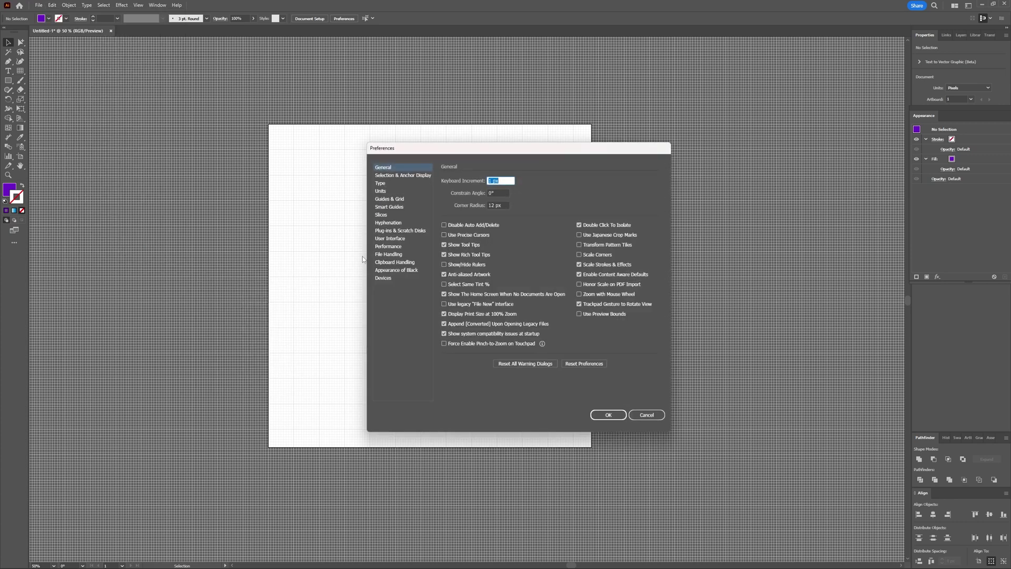
pyautogui.click(401, 200)
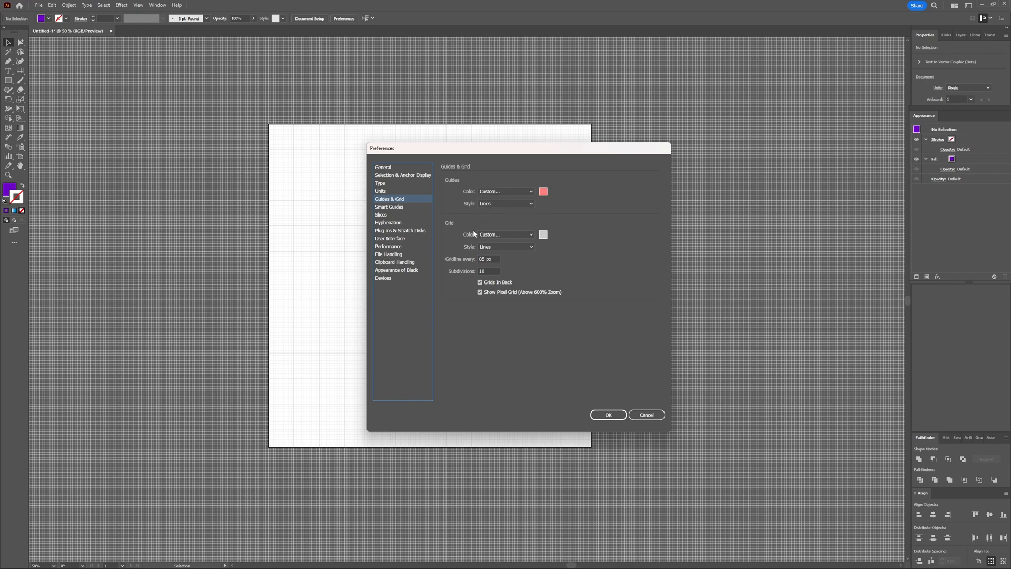
# Step: Set the guide colour to pure red and keep the guide style as solid lines
pyautogui.click(544, 192)
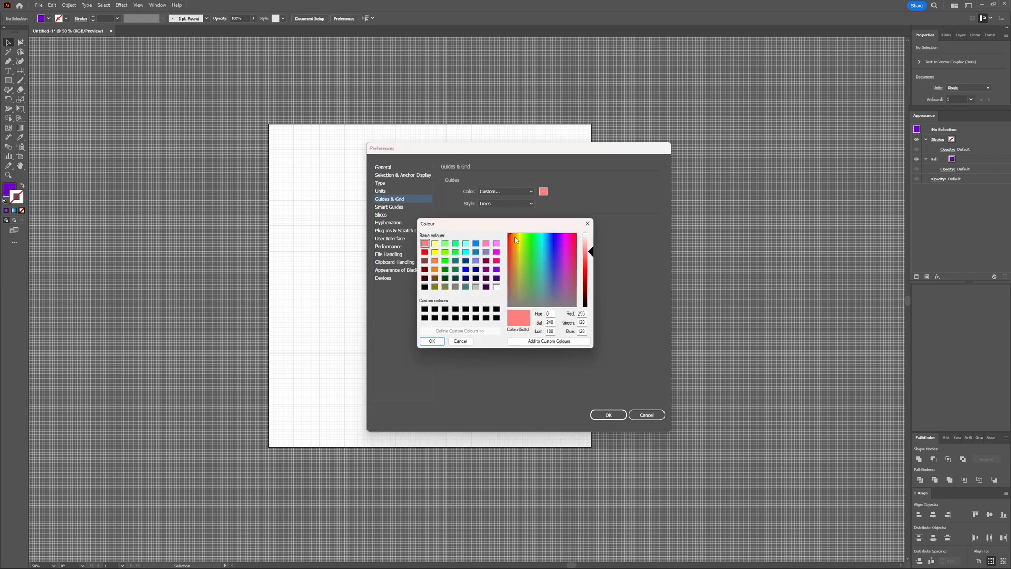
pyautogui.click(425, 253)
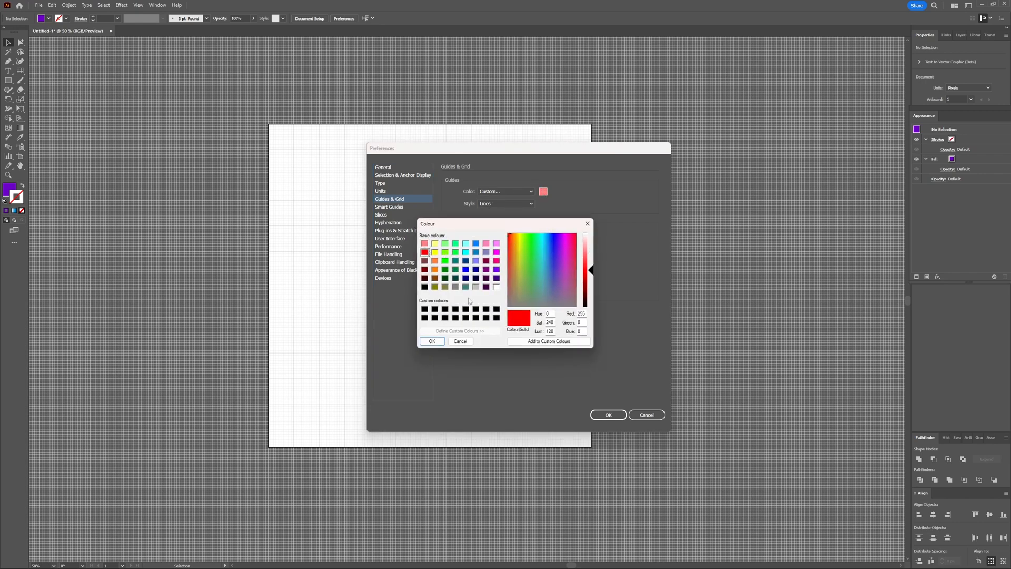
pyautogui.click(433, 342)
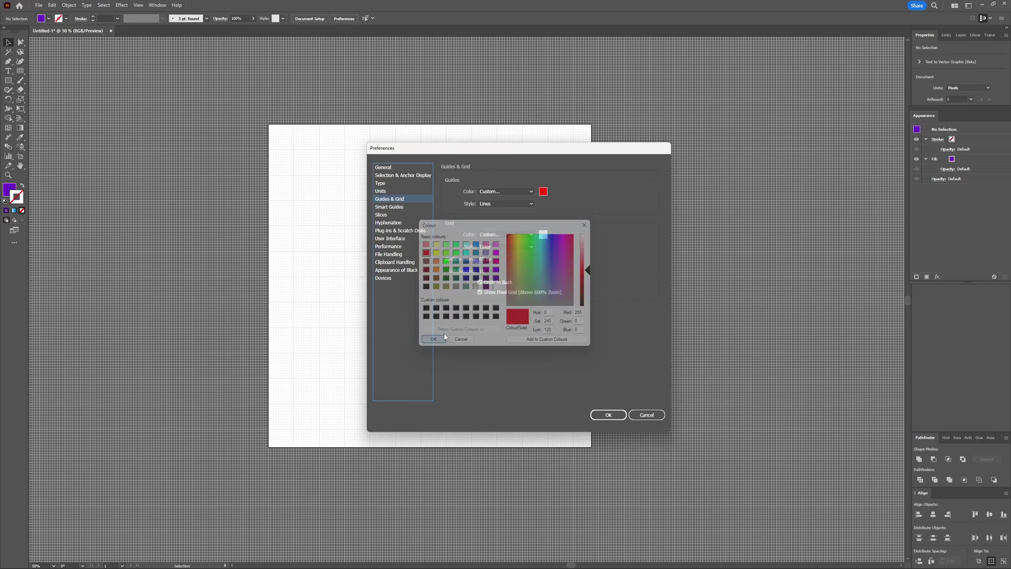
pyautogui.click(530, 203)
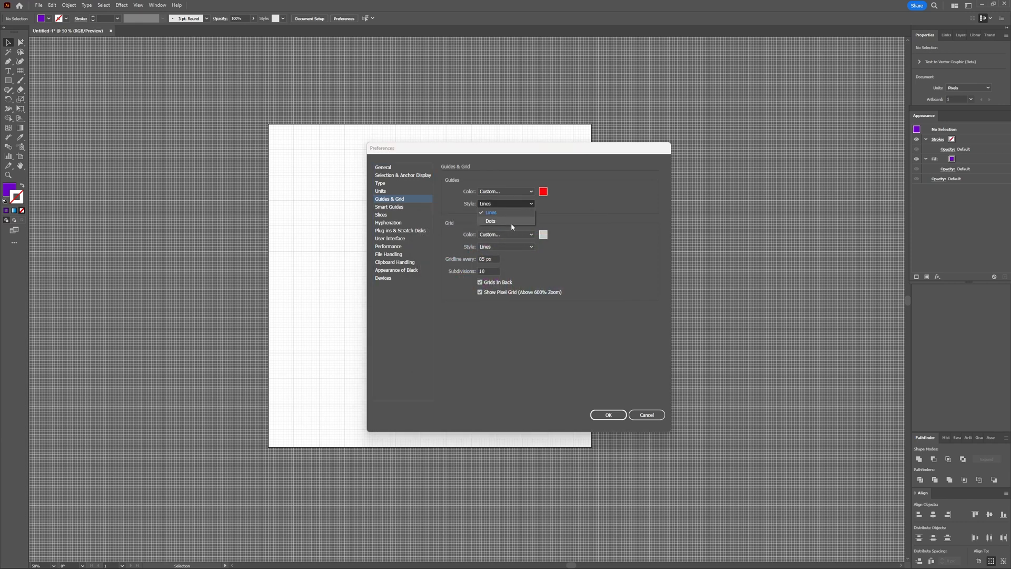
pyautogui.click(556, 215)
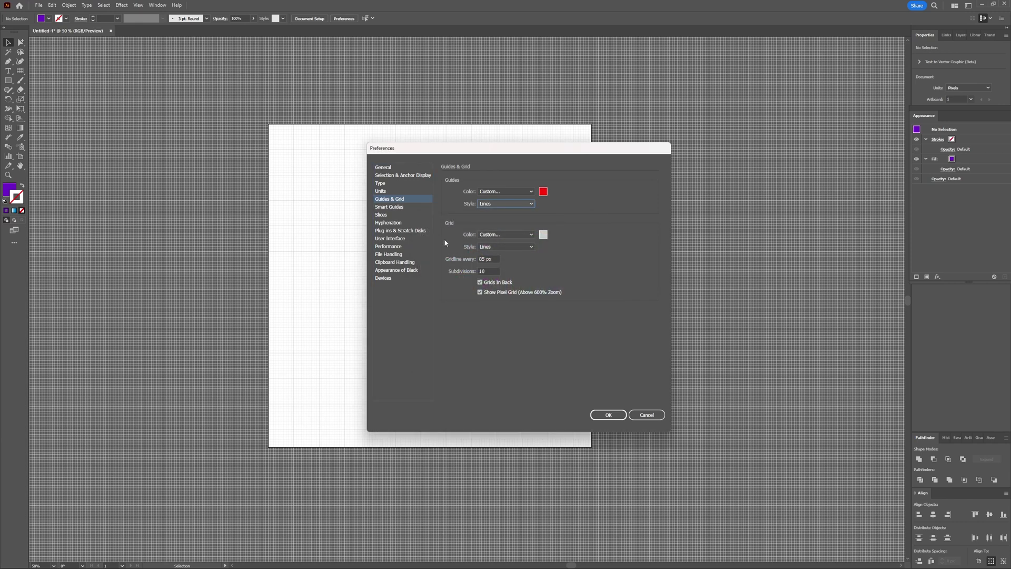
# Step: Set the grid colour to medium grey and keep the grid style as lines
pyautogui.click(544, 235)
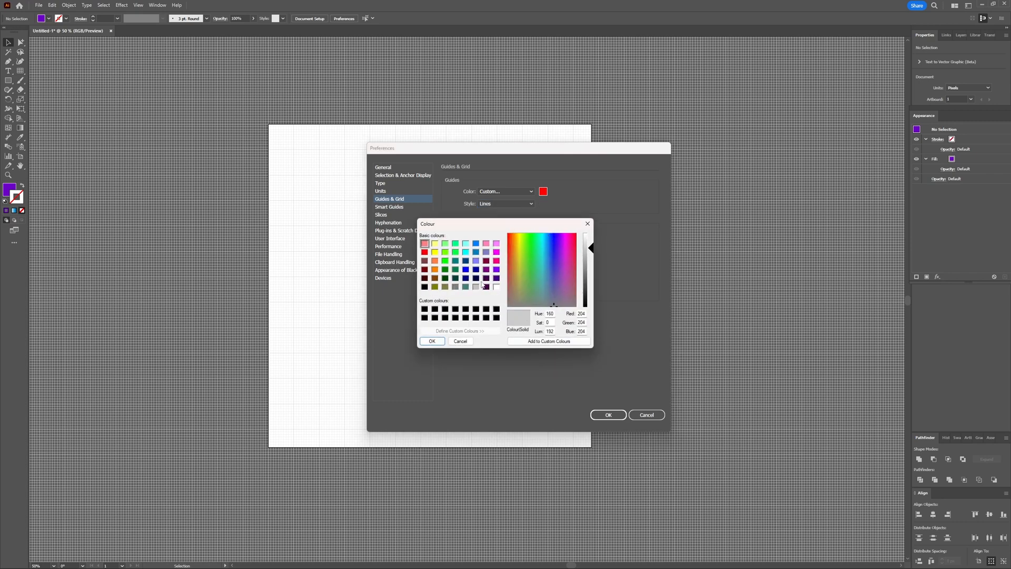
pyautogui.click(456, 287)
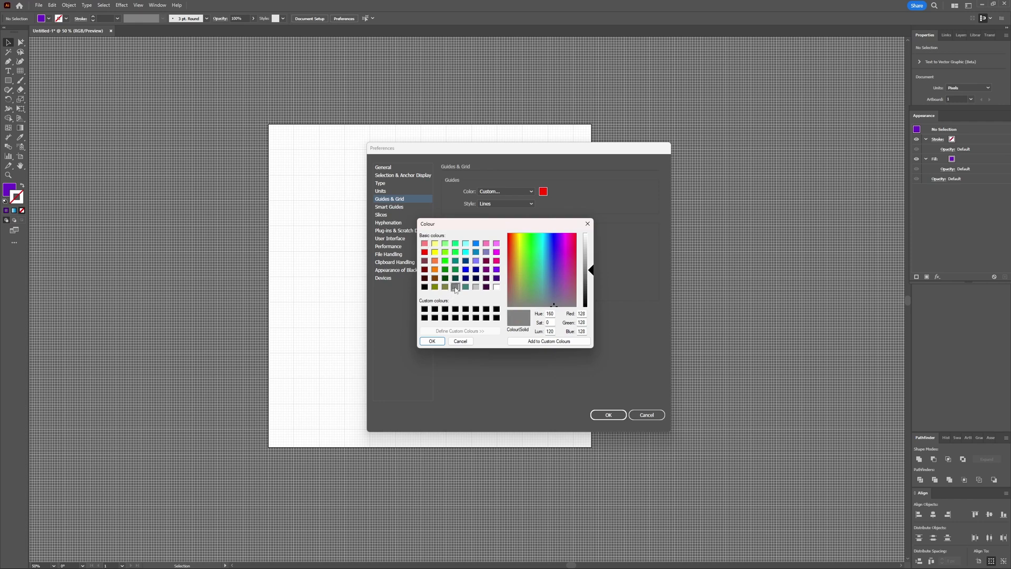
pyautogui.click(432, 342)
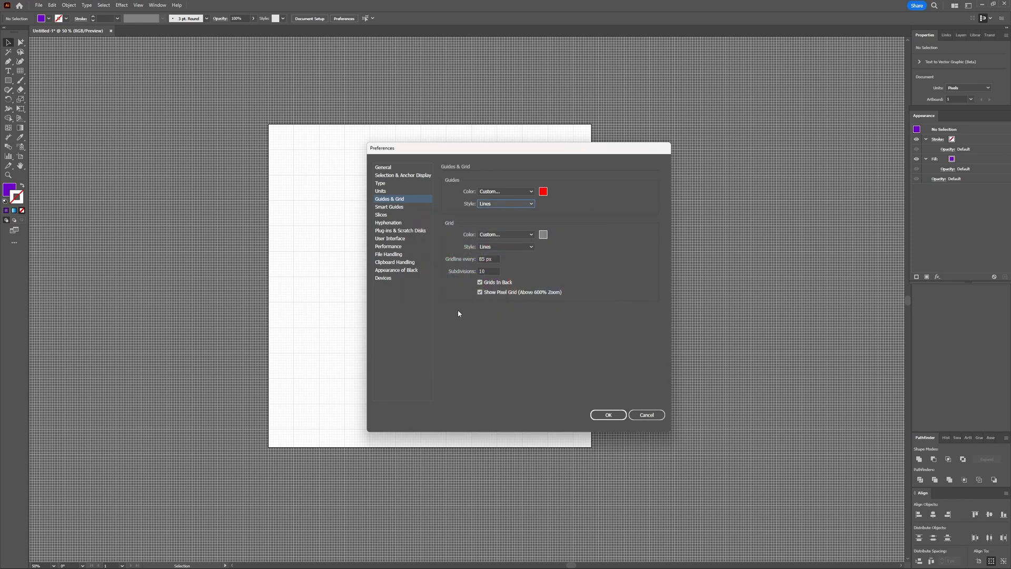
pyautogui.click(502, 248)
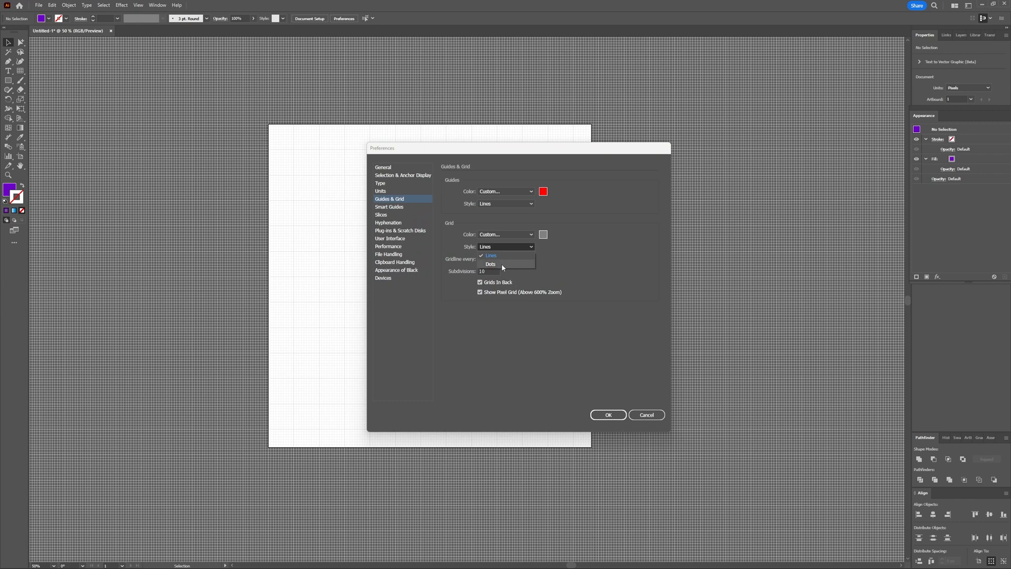
pyautogui.click(635, 280)
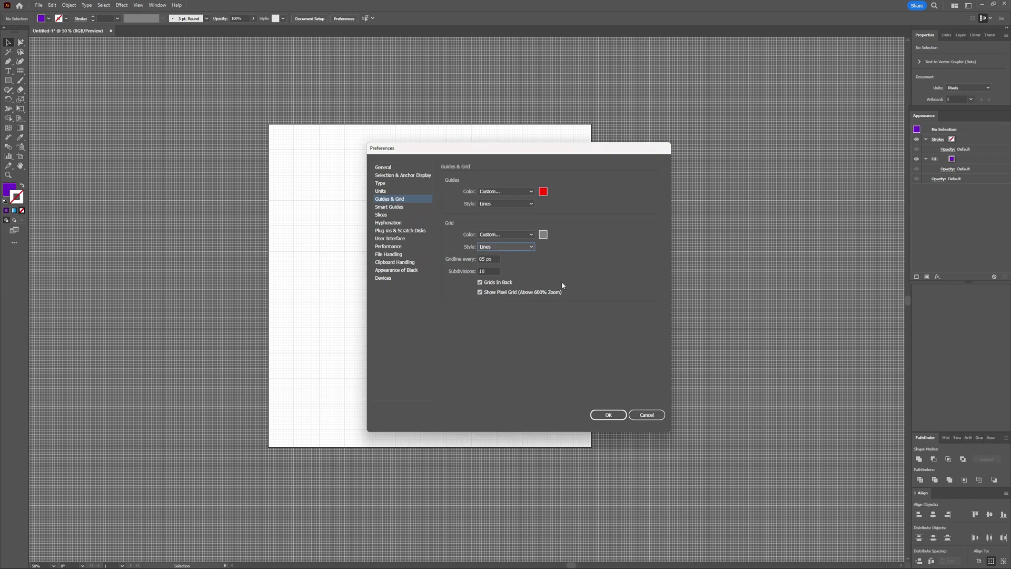
# Step: Set a gridline every 80 px with 12 subdivisions
pyautogui.doubleClick(484, 259)
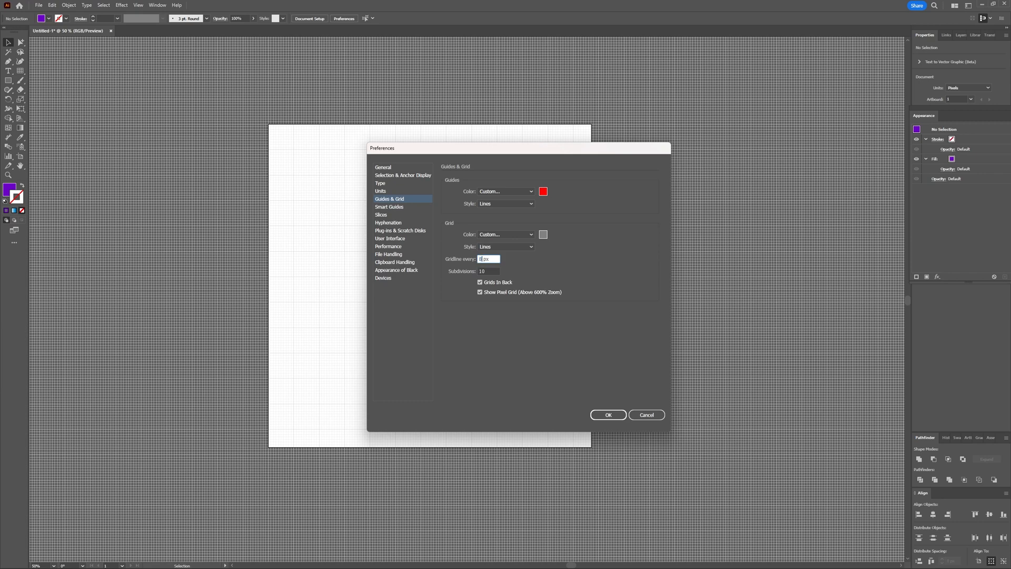
pyautogui.write('80')
pyautogui.click(490, 273)
pyautogui.click(505, 283)
# Step: Apply the new grid settings and zoom in on the coarser 80 px grid
pyautogui.click(608, 415)
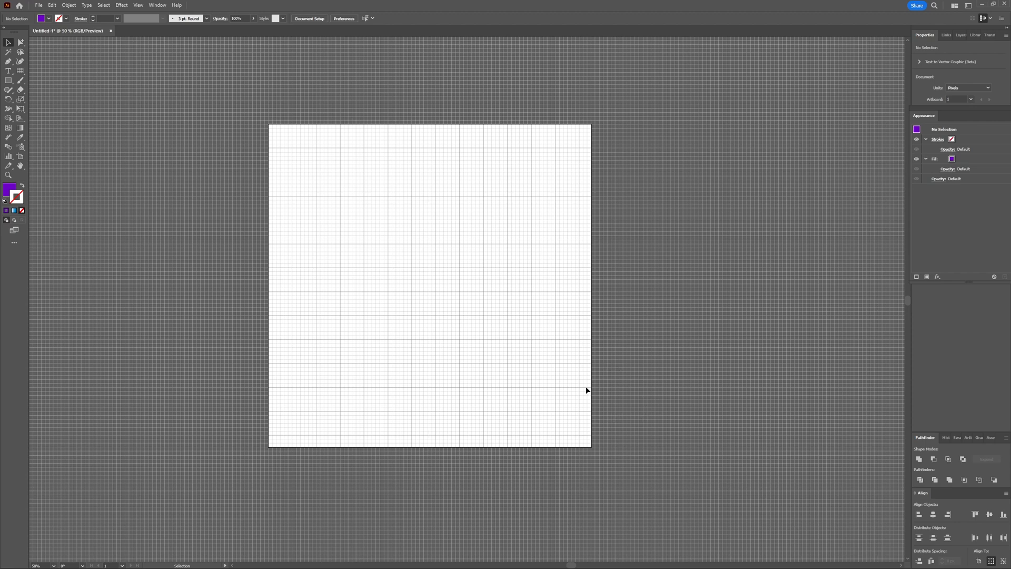
pyautogui.hotkey('ctrl', '=')
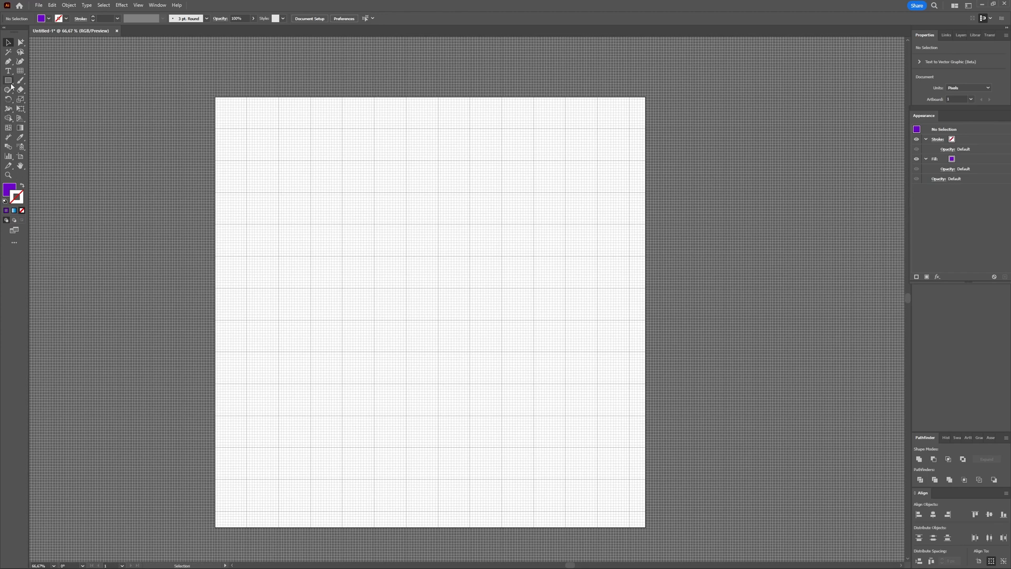
# Step: Draw two test purple rectangles along the grid, then undo them
pyautogui.press('m')
pyautogui.moveTo(204, 117)
pyautogui.mouseDown()
pyautogui.moveTo(192, 260)
pyautogui.moveTo(460, 324)
pyautogui.mouseUp()
pyautogui.moveTo(547, 226); pyautogui.dragTo(623, 348)
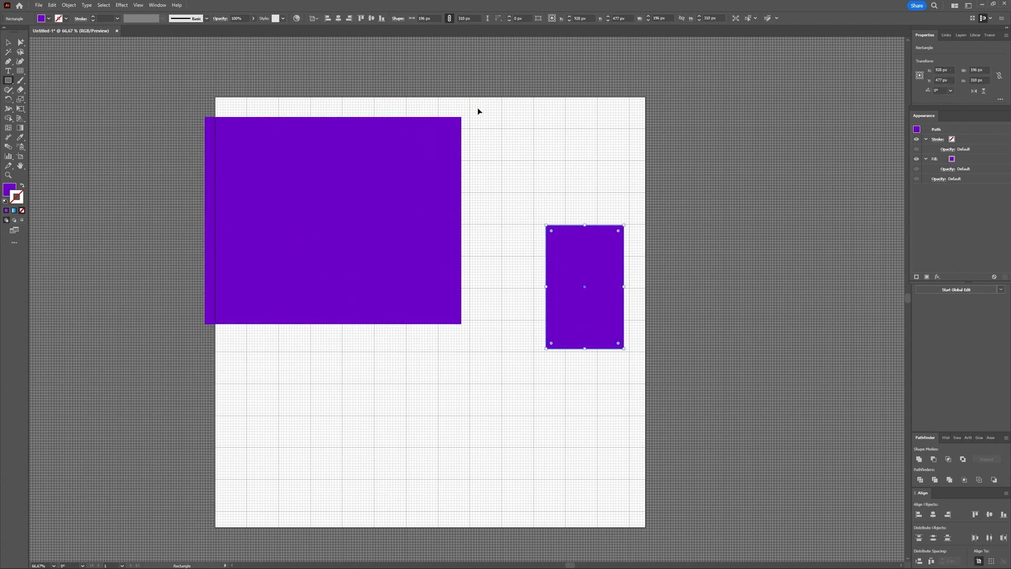
pyautogui.hotkey('ctrl', 'z')
pyautogui.hotkey('ctrl', 'z')
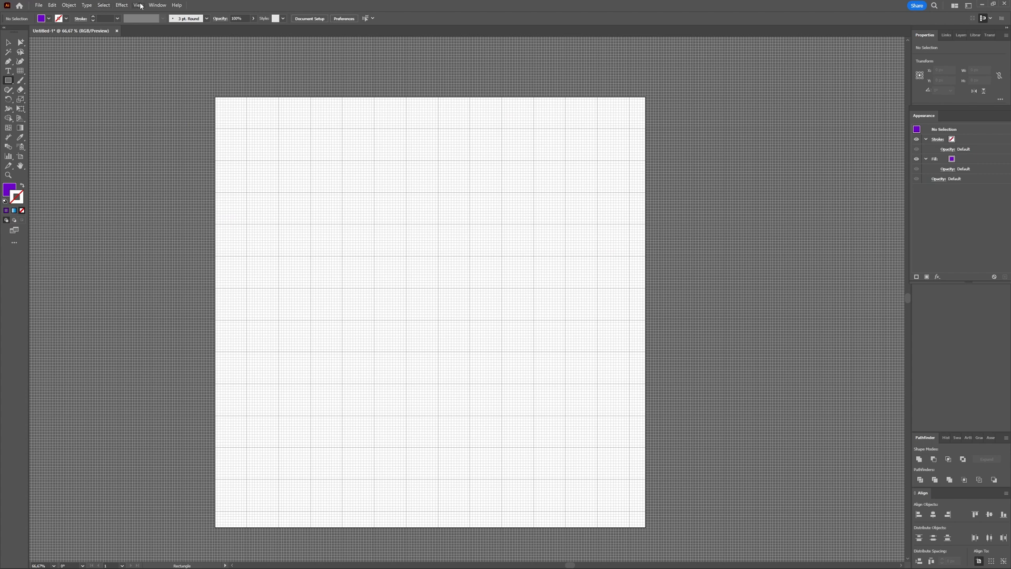
# Step: Enable Snap to Grid and draw a purple rectangle aligned to gridlines in the artboard's top-left
pyautogui.click(139, 4)
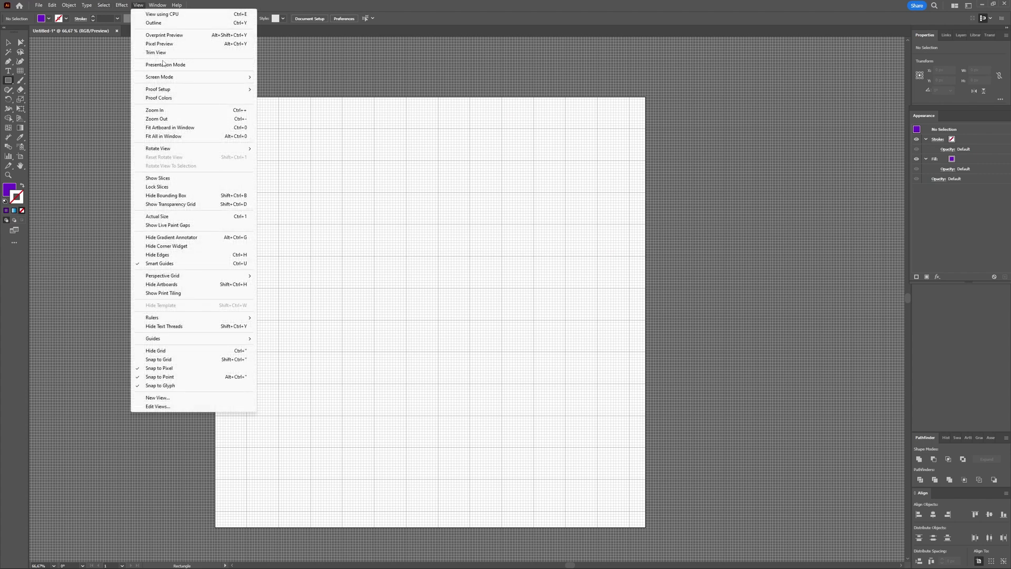
pyautogui.click(158, 359)
pyautogui.moveTo(246, 128)
pyautogui.mouseDown()
pyautogui.moveTo(310, 159)
pyautogui.moveTo(320, 204)
pyautogui.moveTo(359, 217)
pyautogui.mouseUp()
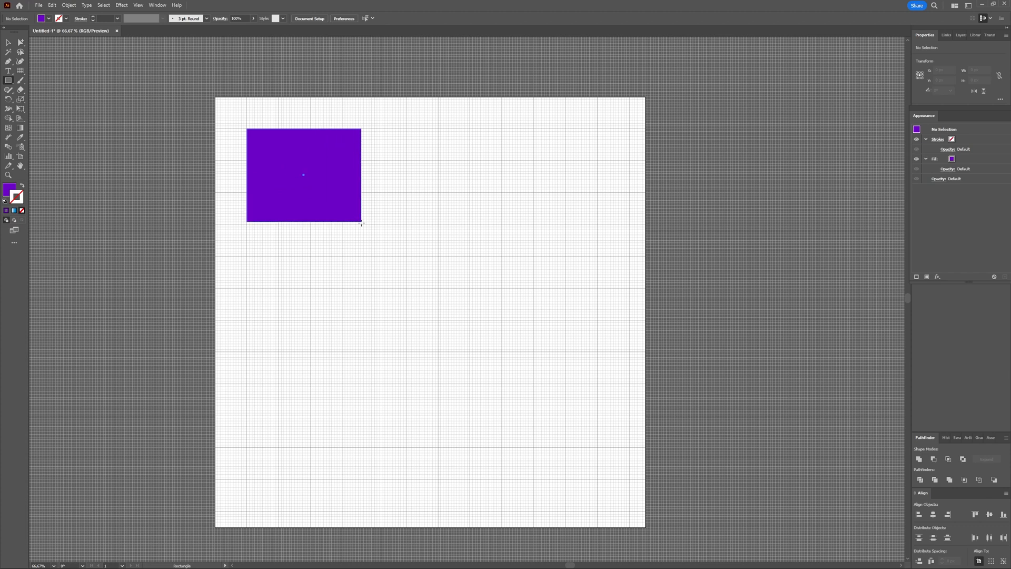
pyautogui.moveTo(359, 218); pyautogui.dragTo(360, 224)
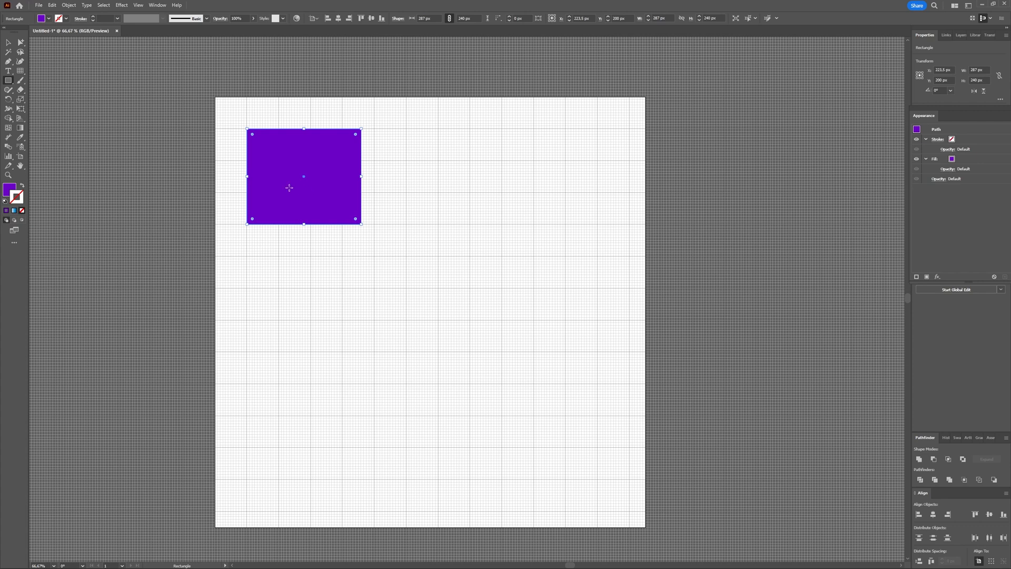
# Step: Make the rectangle an unfilled outline with a thick purple stroke
pyautogui.click(24, 184)
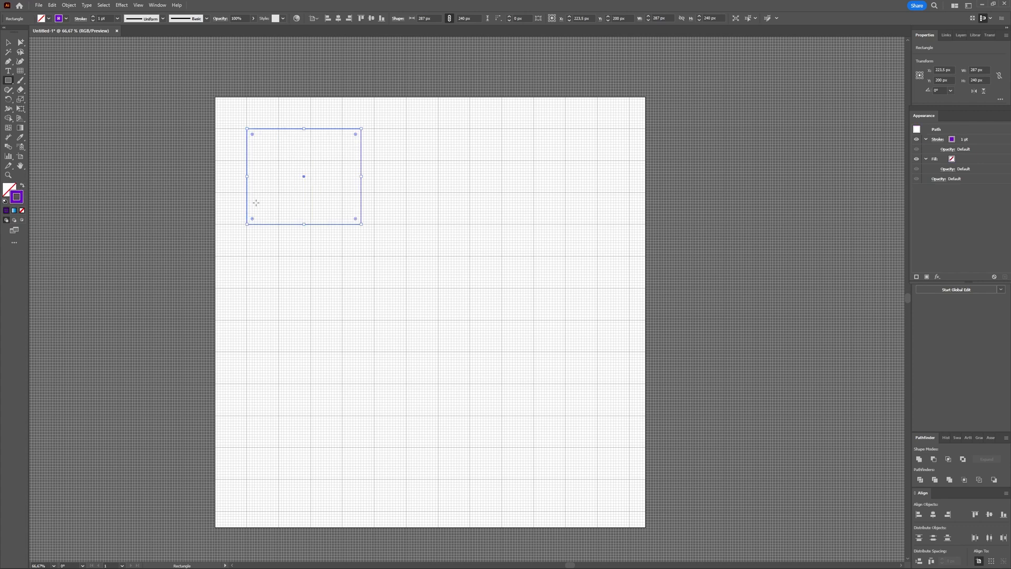
pyautogui.click(966, 140)
pyautogui.click(990, 140)
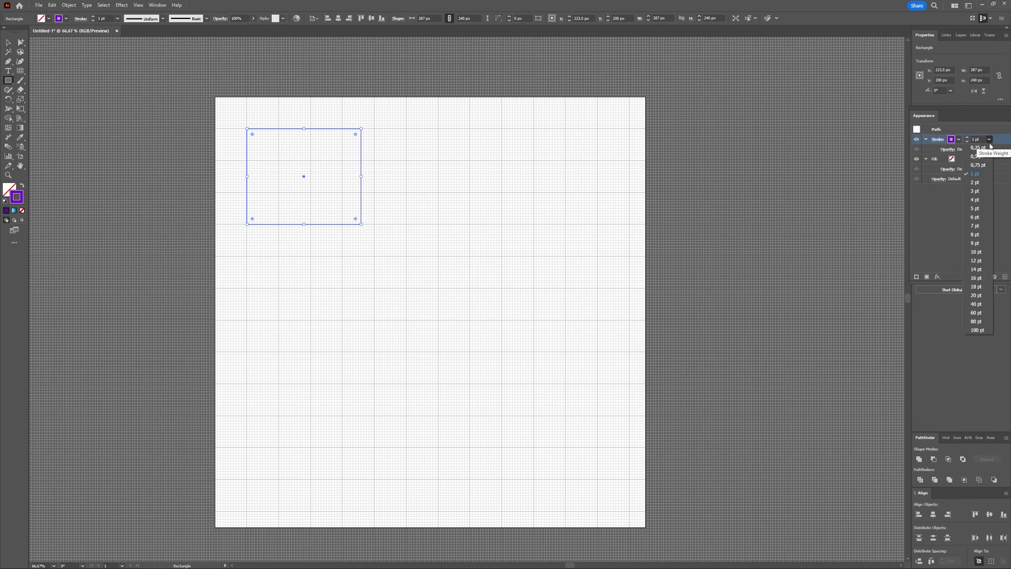
pyautogui.click(978, 279)
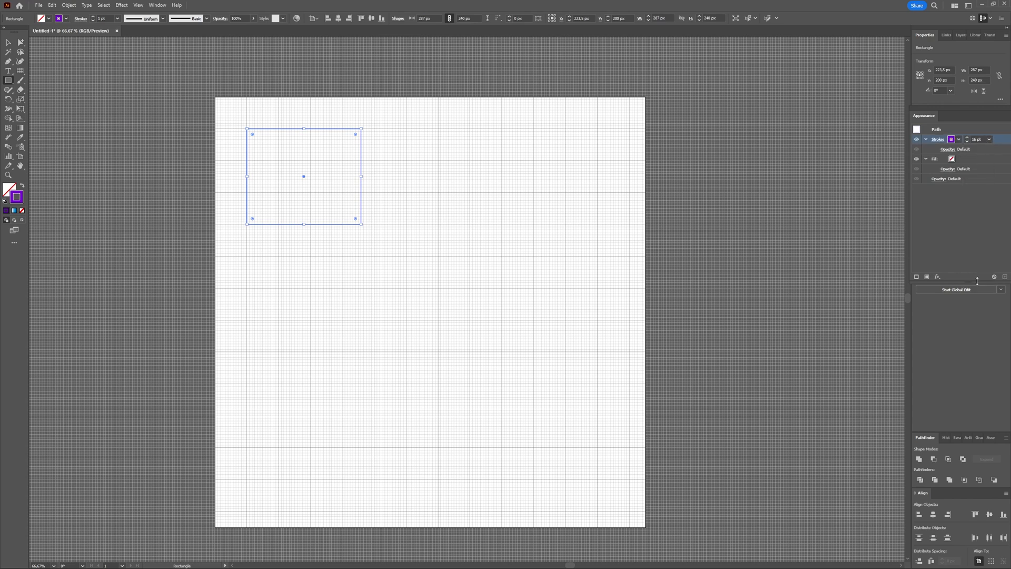
pyautogui.scroll(1, 389, 168)
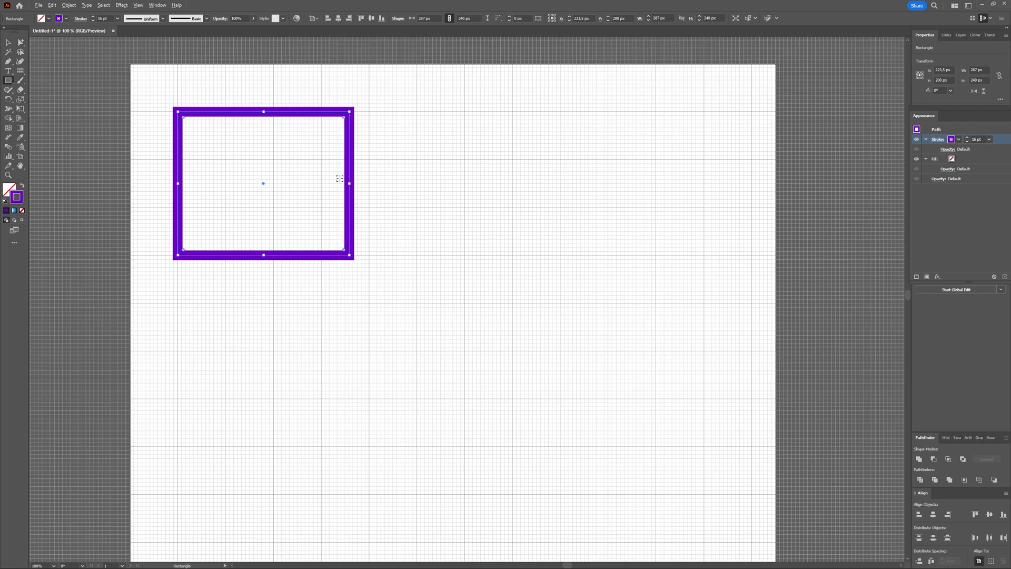
pyautogui.scroll(1, 339, 181)
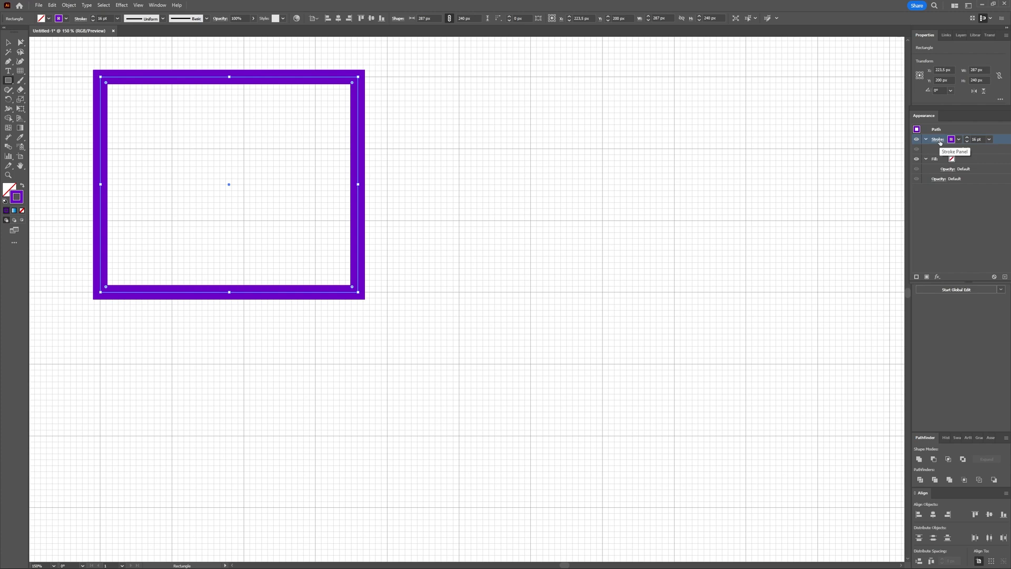
# Step: In the Stroke panel, try aligning the border to the outside of the path
pyautogui.click(941, 141)
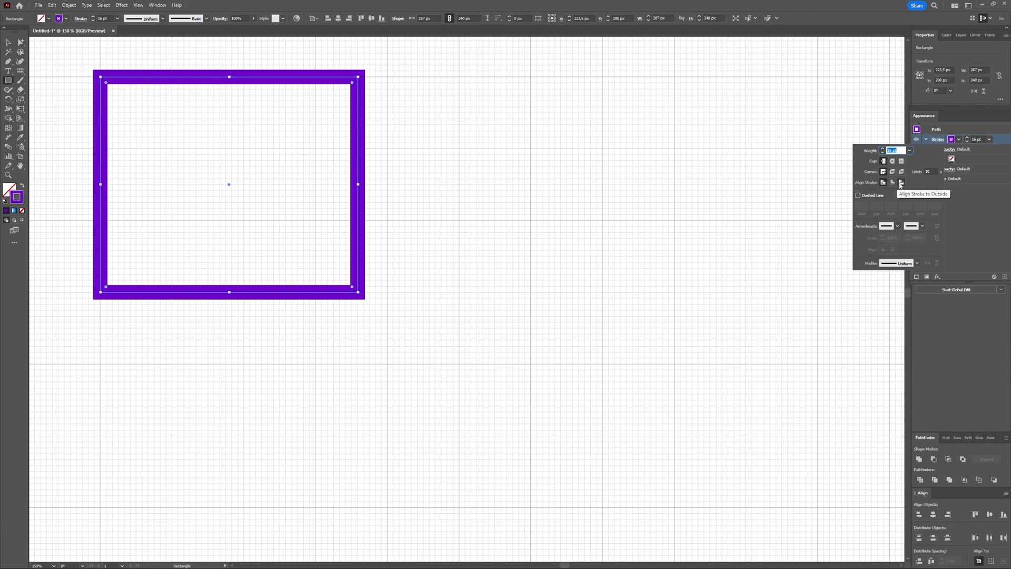
pyautogui.click(901, 183)
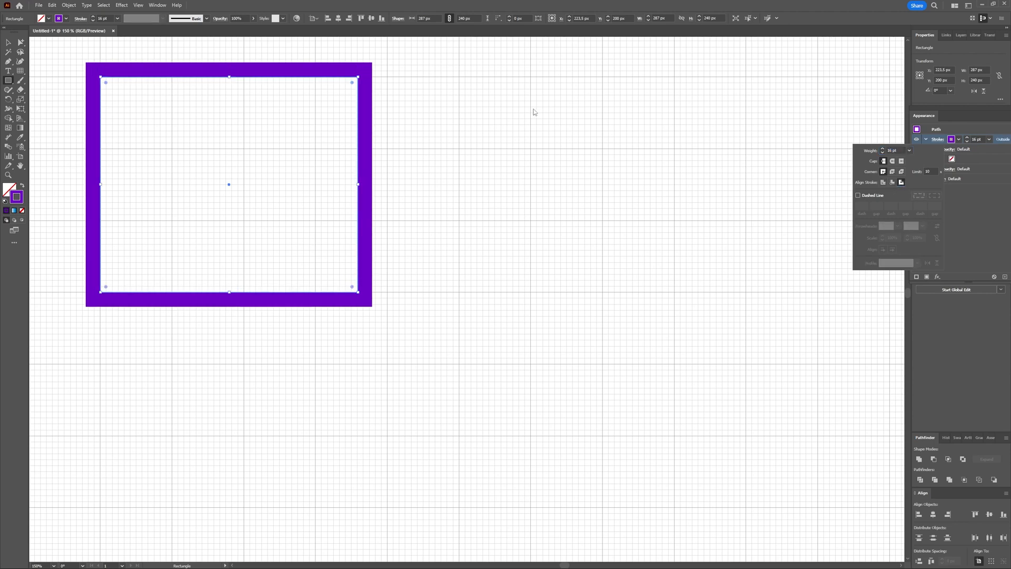
# Step: Align the rectangle's border to the inside of its path
pyautogui.click(892, 183)
pyautogui.click(699, 292)
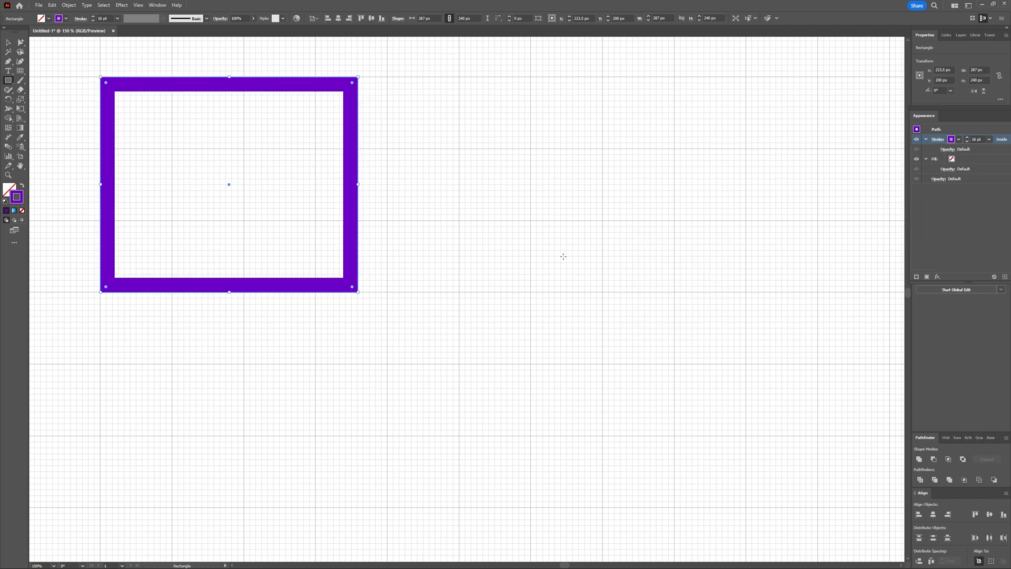
pyautogui.scroll(-3, 557, 252)
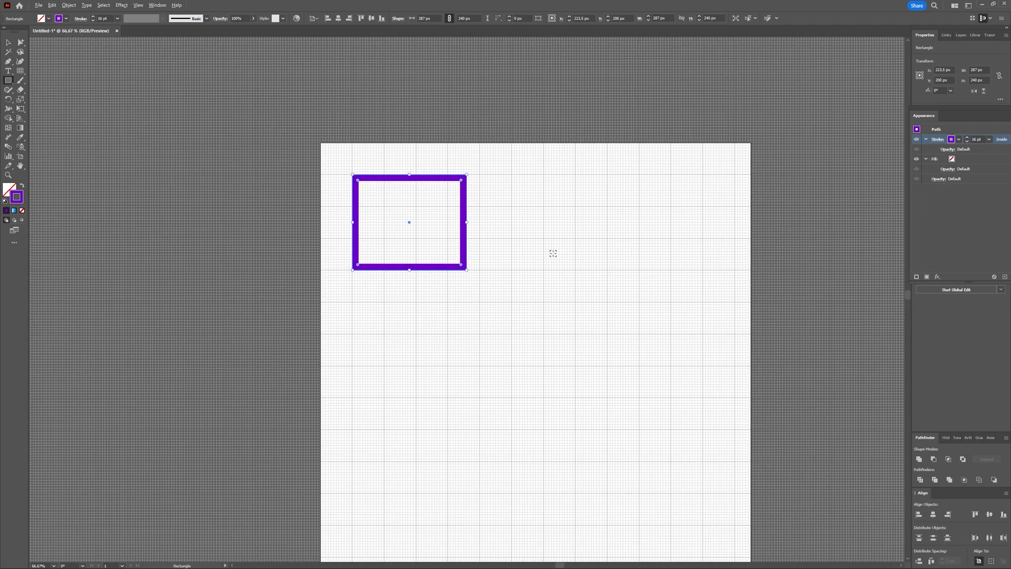
pyautogui.scroll(1, 557, 251)
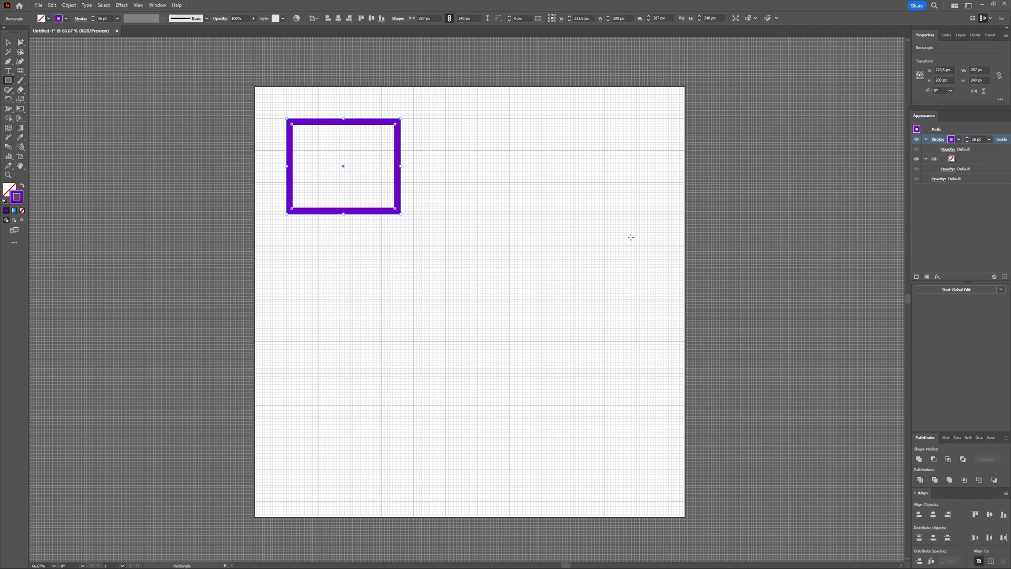
# Step: Hide the artboard grid via View > Hide Grid
pyautogui.click(138, 5)
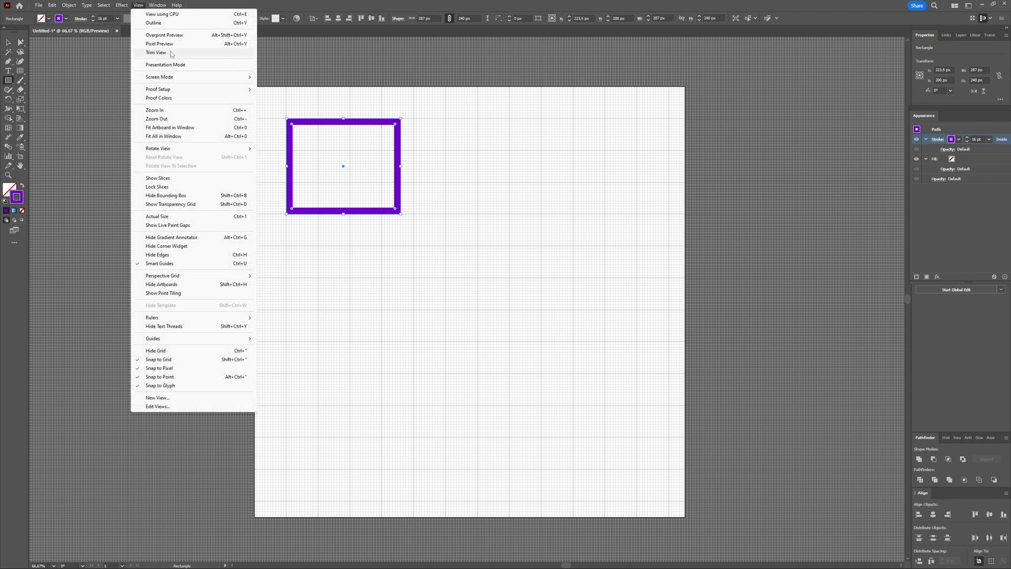
pyautogui.click(182, 359)
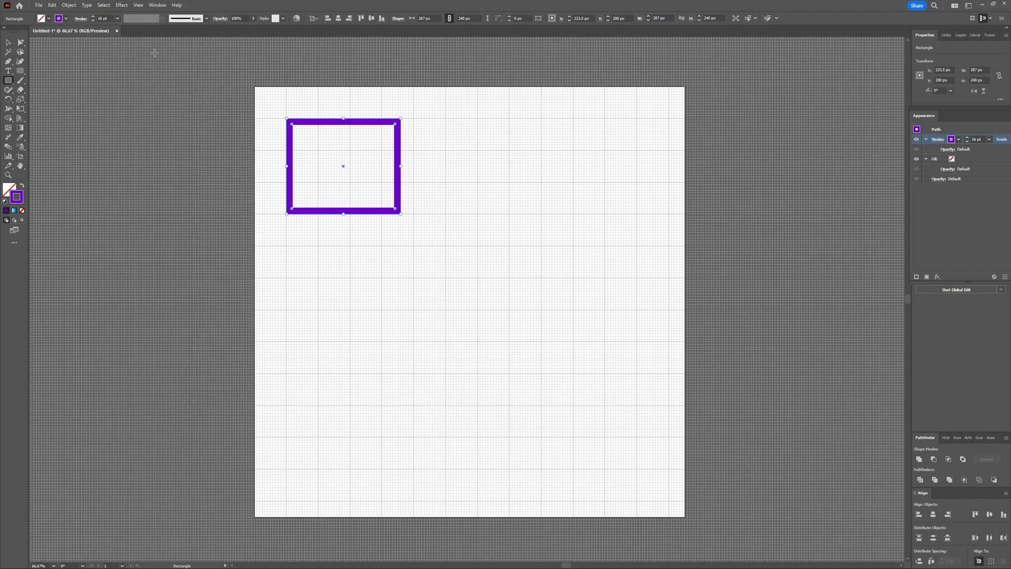
pyautogui.click(141, 5)
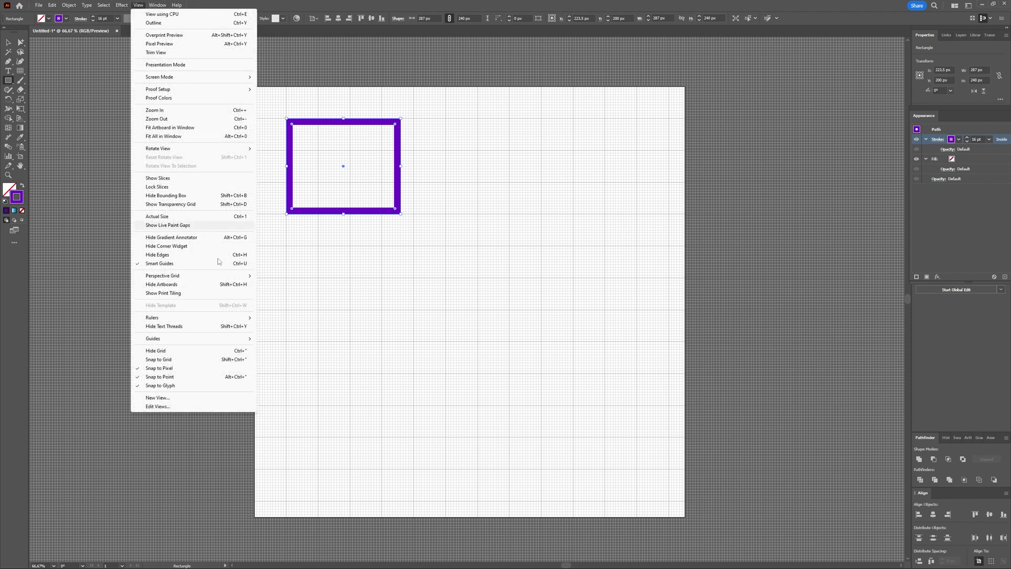
pyautogui.click(173, 354)
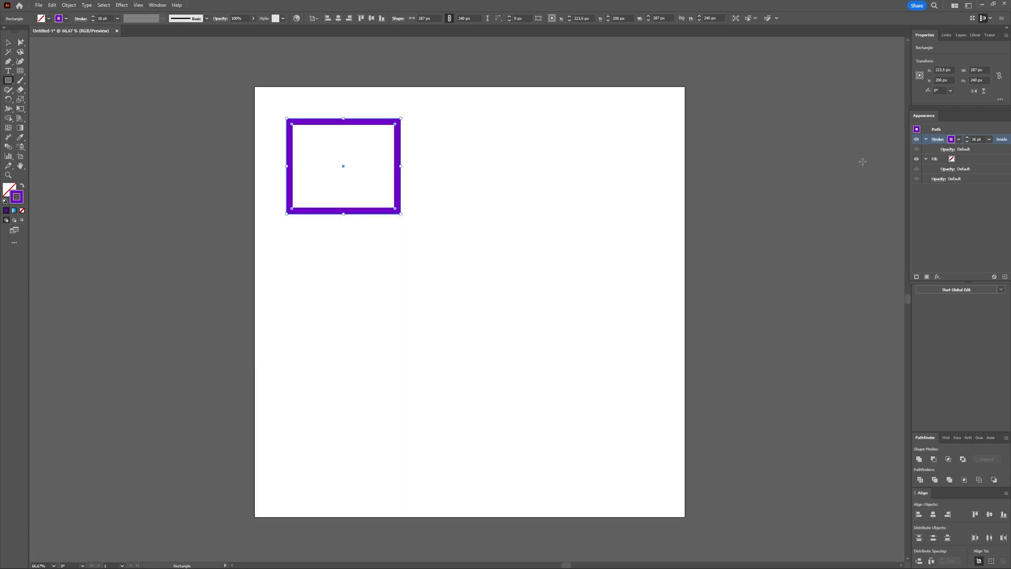
# Step: Thin the rectangle's purple stroke to 1 pt and return to the Selection tool
pyautogui.click(990, 139)
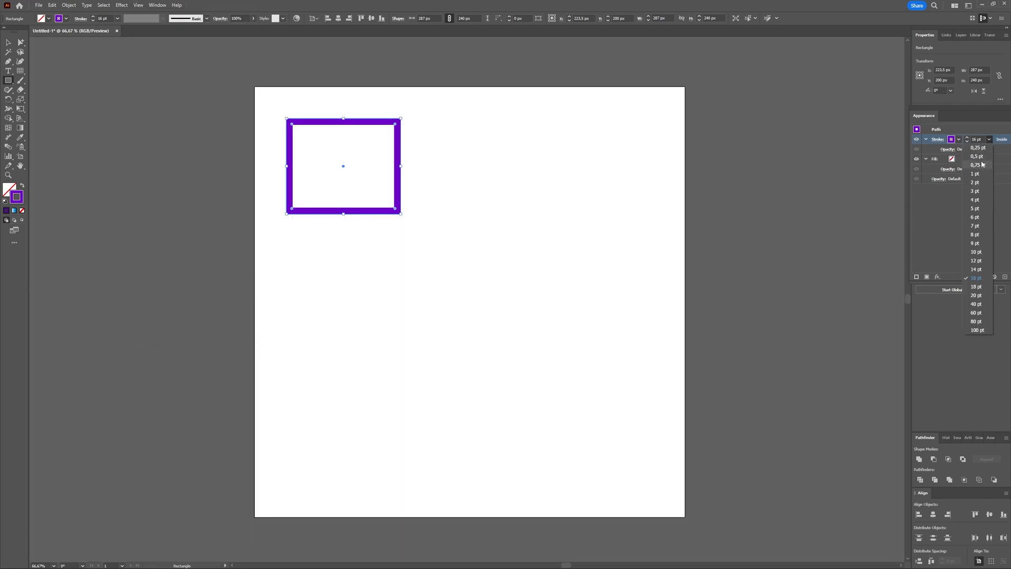
pyautogui.click(978, 173)
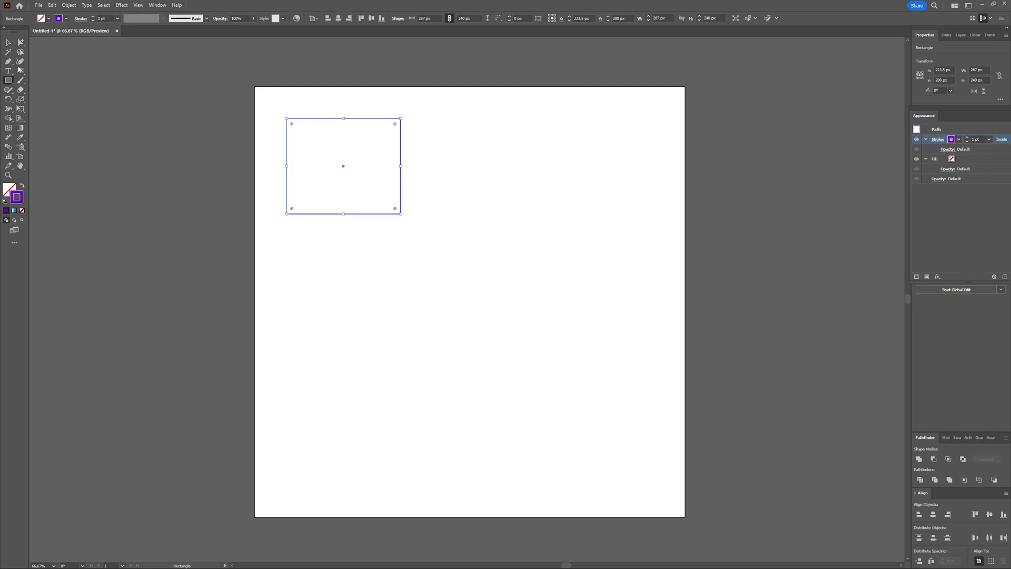
pyautogui.click(9, 41)
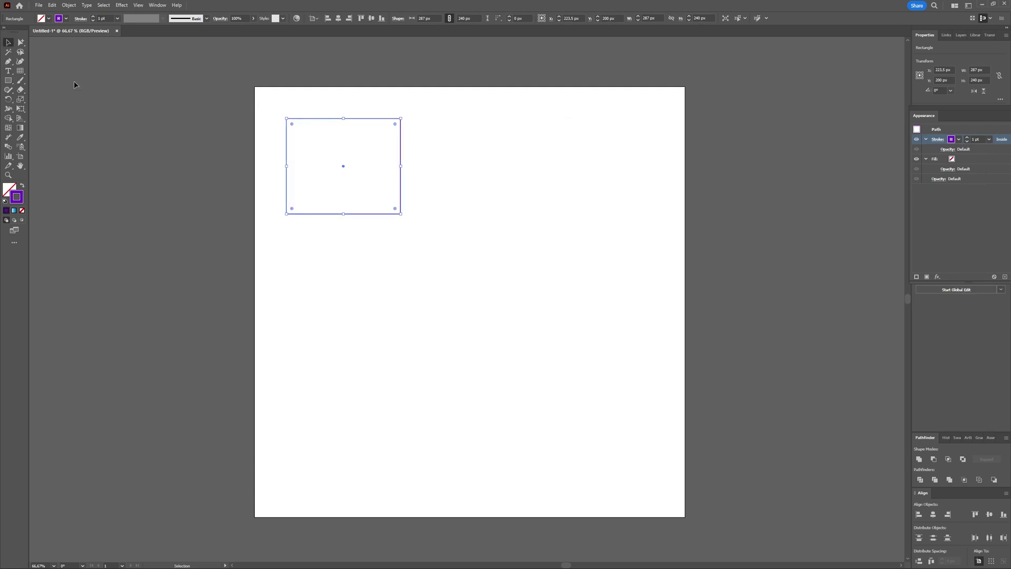
# Step: Deselect the rectangle, pick the Rectangular Grid Tool and click the artboard to open its options
pyautogui.click(137, 145)
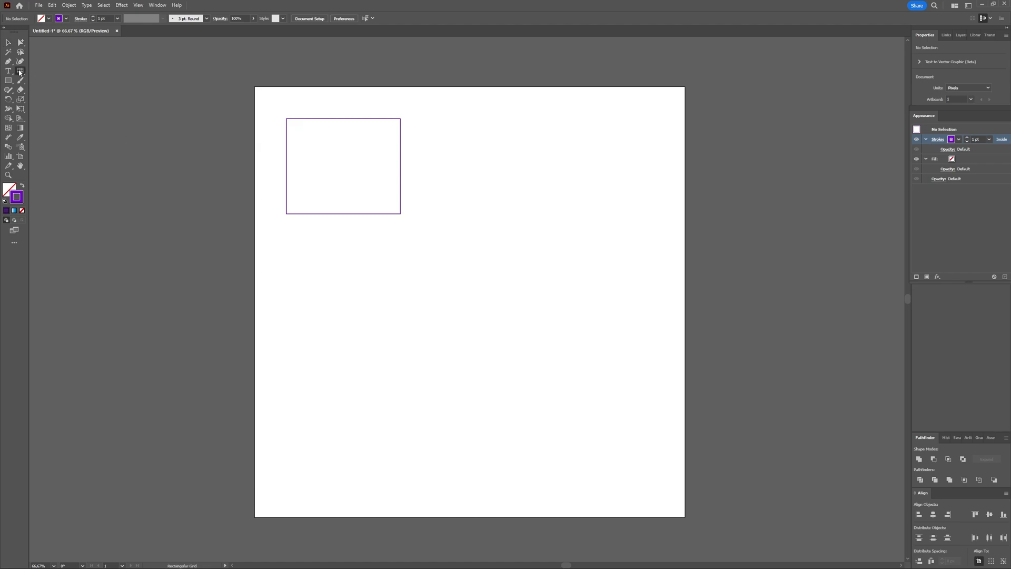
pyautogui.moveTo(20, 70); pyautogui.dragTo(55, 74)
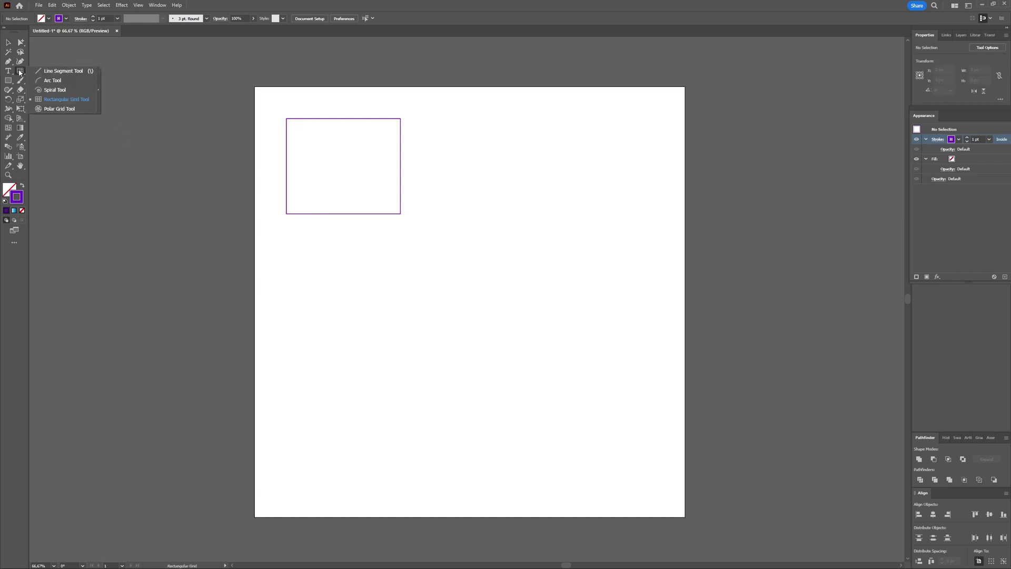
pyautogui.click(55, 72)
pyautogui.moveTo(20, 72); pyautogui.dragTo(47, 75)
pyautogui.click(80, 101)
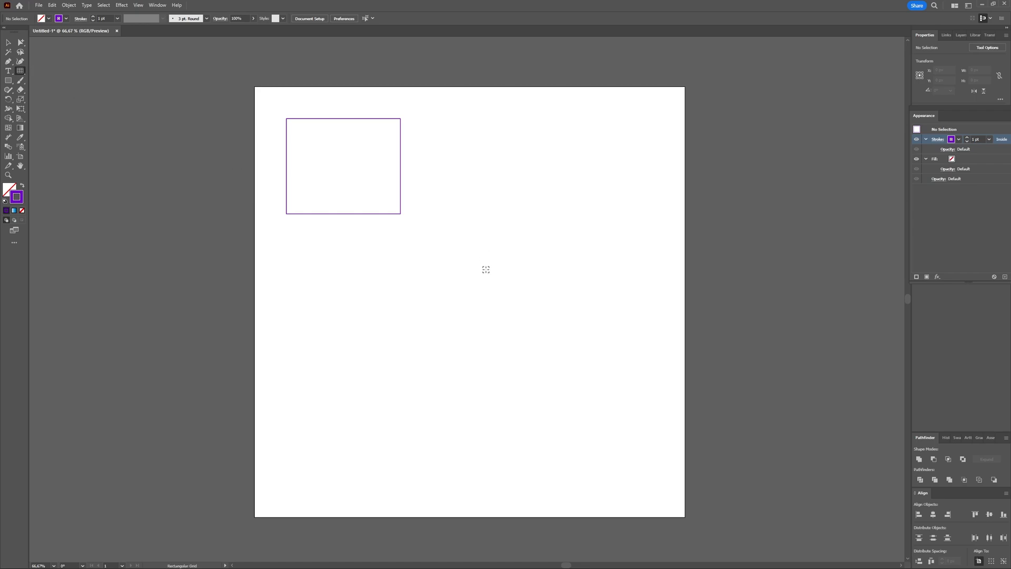
pyautogui.click(475, 266)
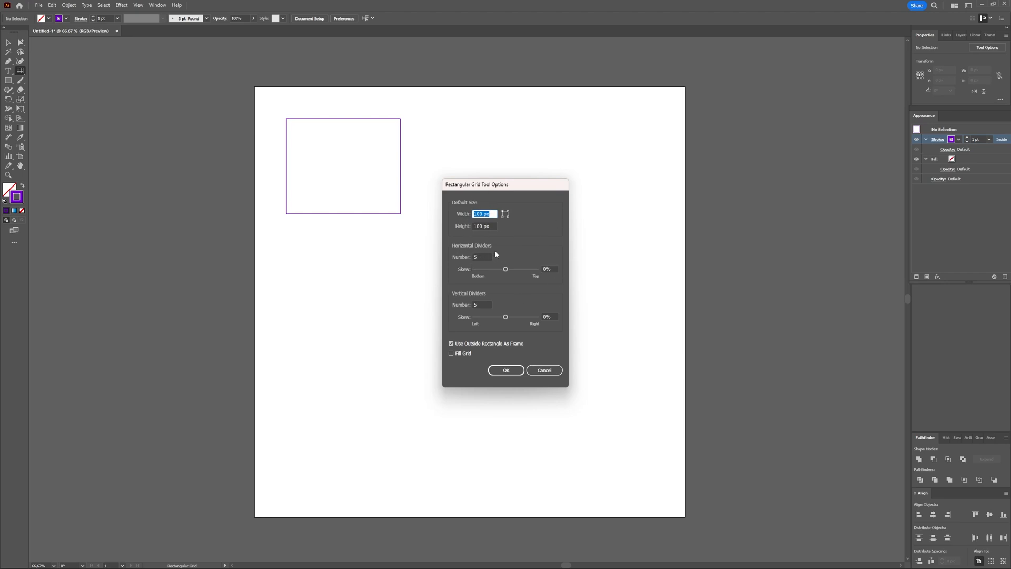
# Step: Create a 200×200 px rectangular grid with 6 horizontal and 6 vertical dividers
pyautogui.click(479, 214)
pyautogui.moveTo(477, 213); pyautogui.dragTo(473, 214)
pyautogui.click(476, 226)
pyautogui.write('2')
pyautogui.doubleClick(479, 257)
pyautogui.doubleClick(478, 257)
pyautogui.write('6')
pyautogui.doubleClick(478, 305)
pyautogui.click(508, 371)
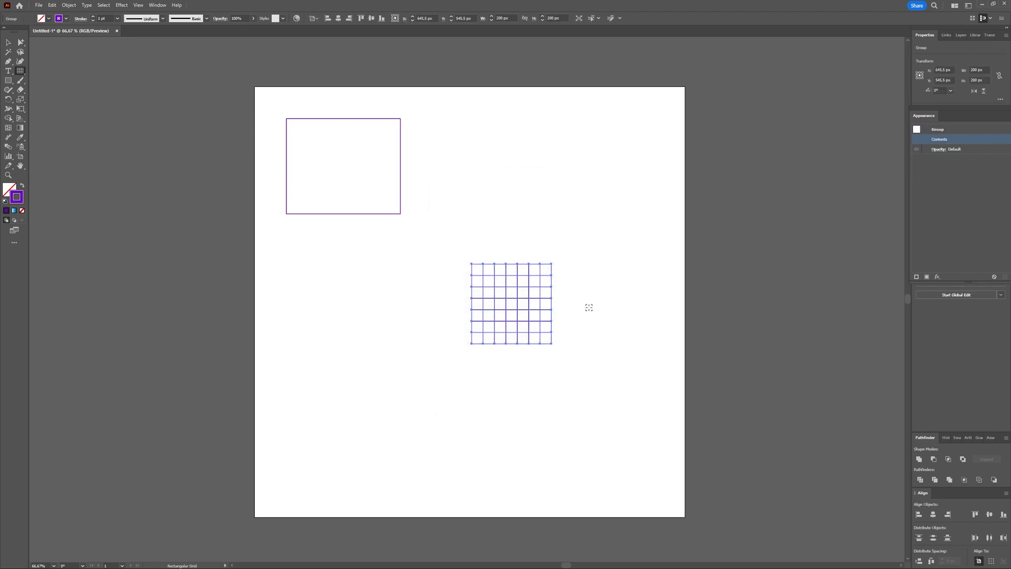
# Step: Switch to the Selection tool and open the View menu to reach the Guides commands
pyautogui.click(8, 42)
pyautogui.click(138, 5)
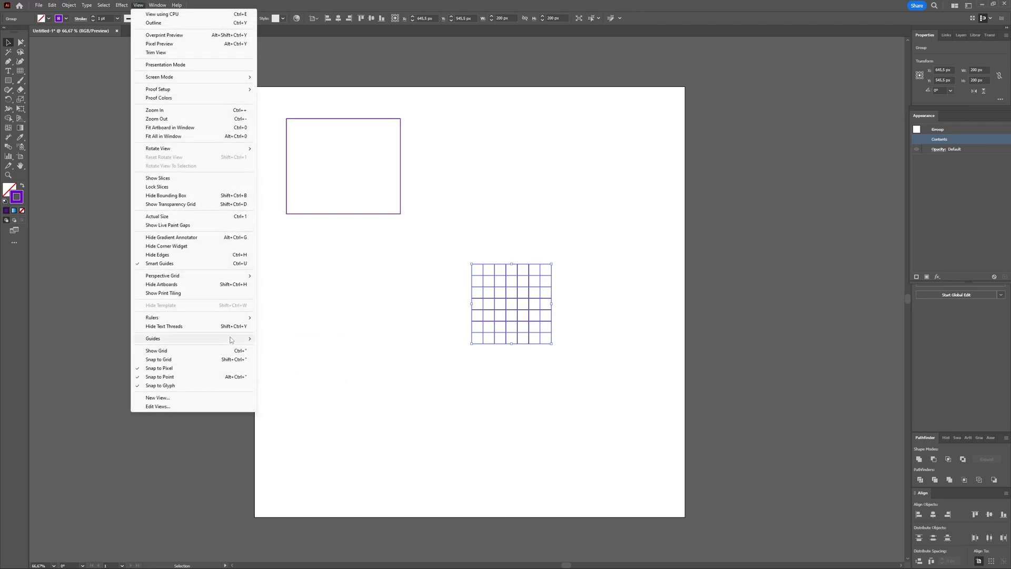
pyautogui.moveTo(190, 338)
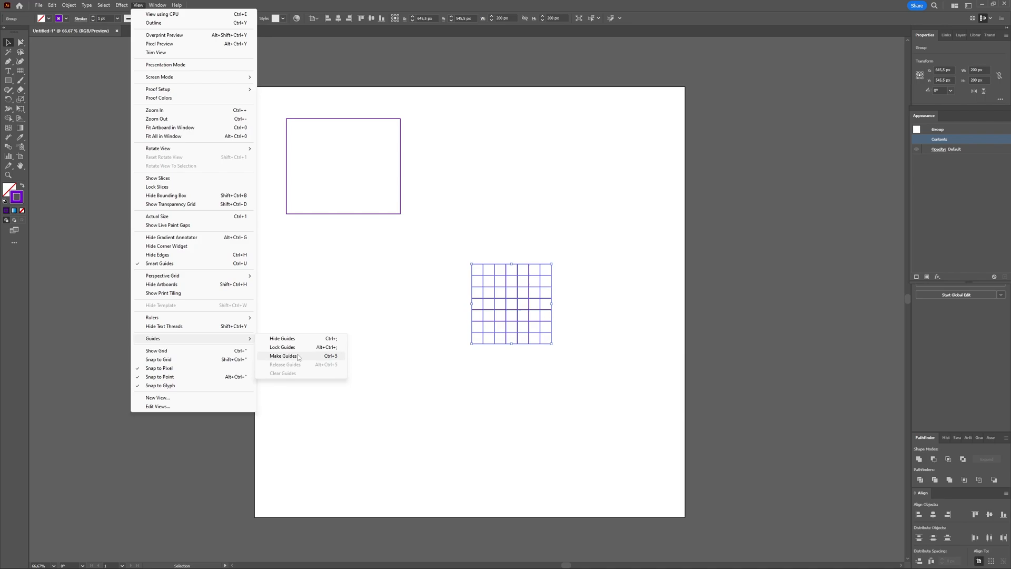
# Step: Convert the selected grid into guides and move it lower left on the artboard
pyautogui.click(299, 357)
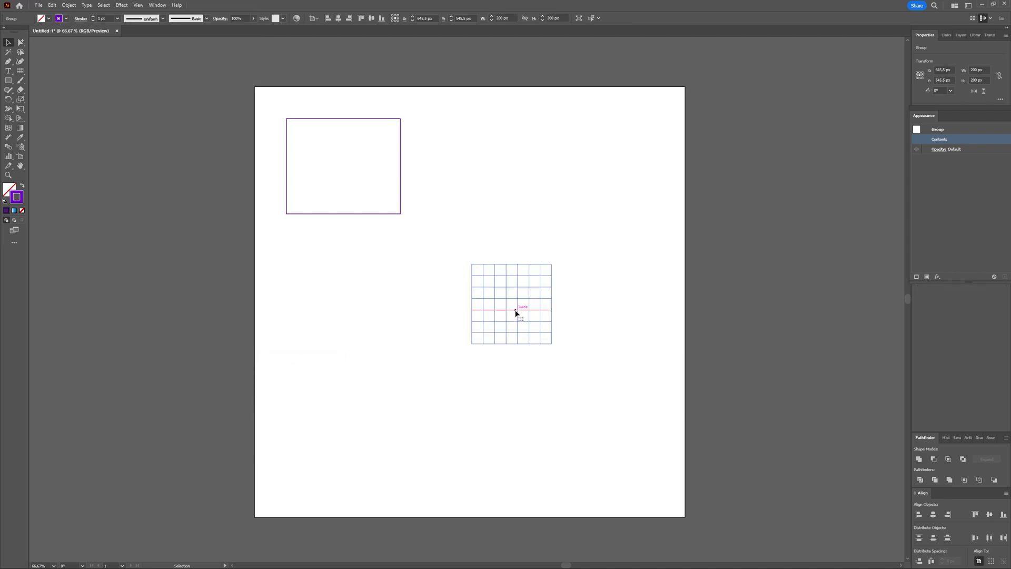
pyautogui.moveTo(508, 332); pyautogui.dragTo(425, 342)
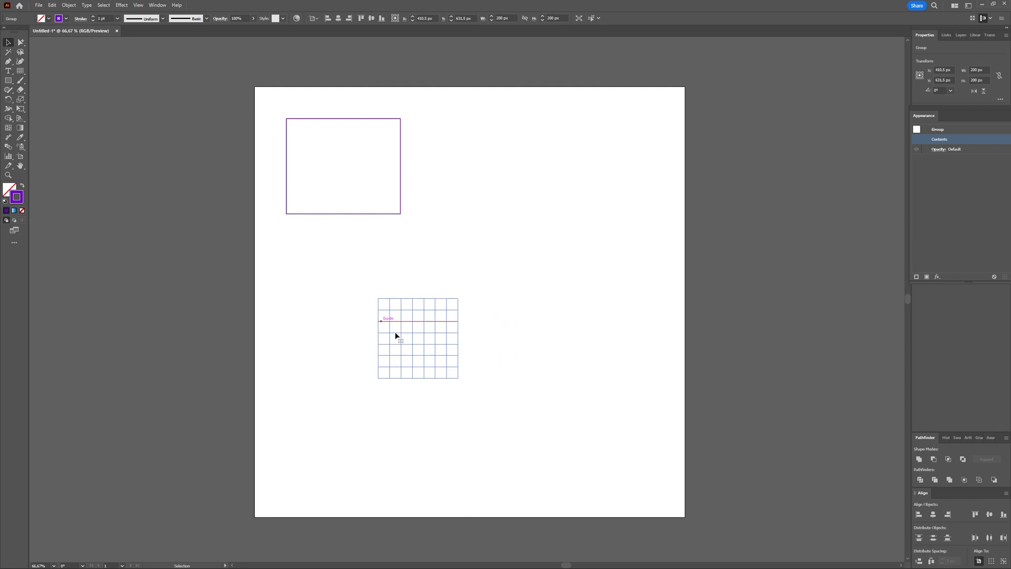
pyautogui.scroll(2, 405, 353)
pyautogui.scroll(2, 406, 353)
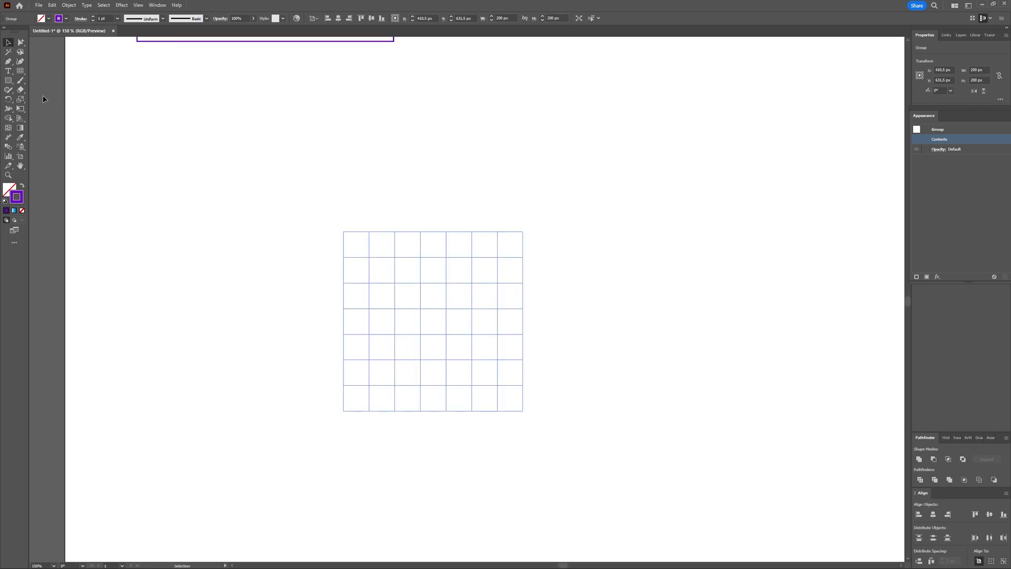
# Step: Draw a small purple rectangle over the guide grid's top-left cells
pyautogui.click(8, 80)
pyautogui.moveTo(355, 248); pyautogui.dragTo(421, 308)
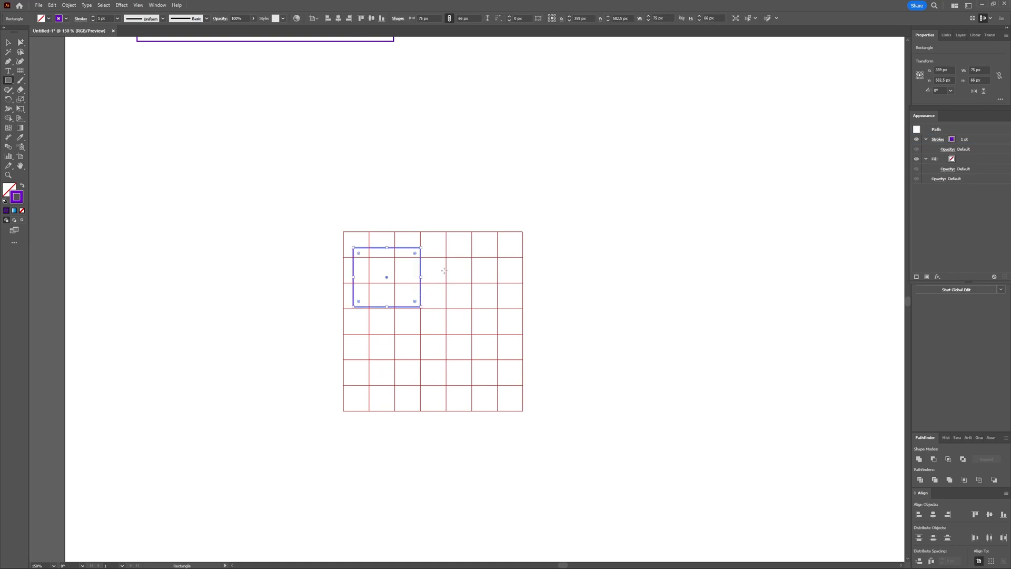